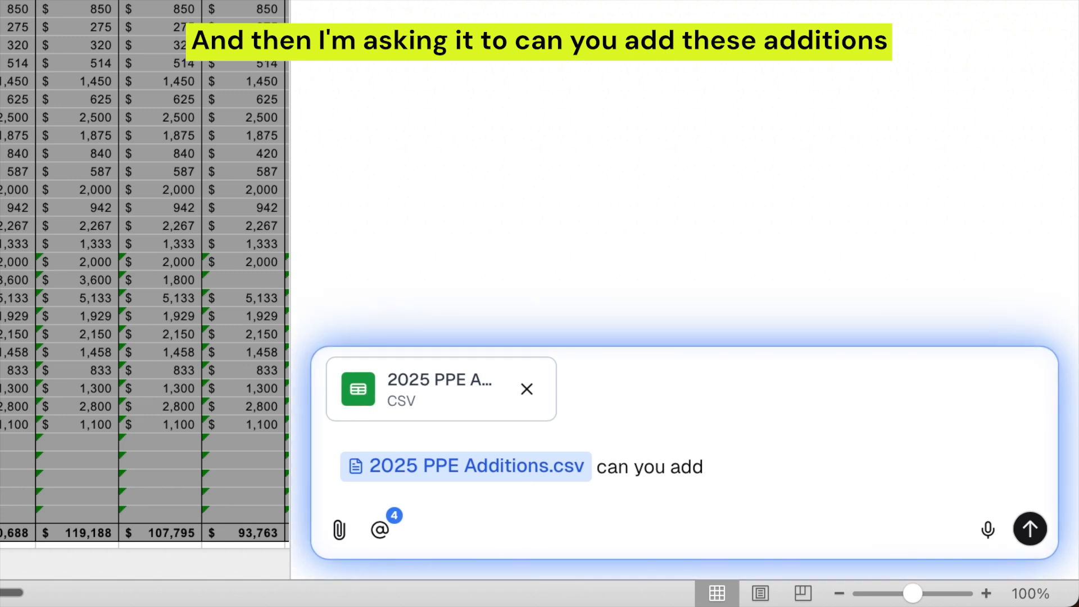
- Continue the request for the attached CSV's additions: add them at the end of the referenced Depreciation Schedule sheet, around row 66
text(t the )
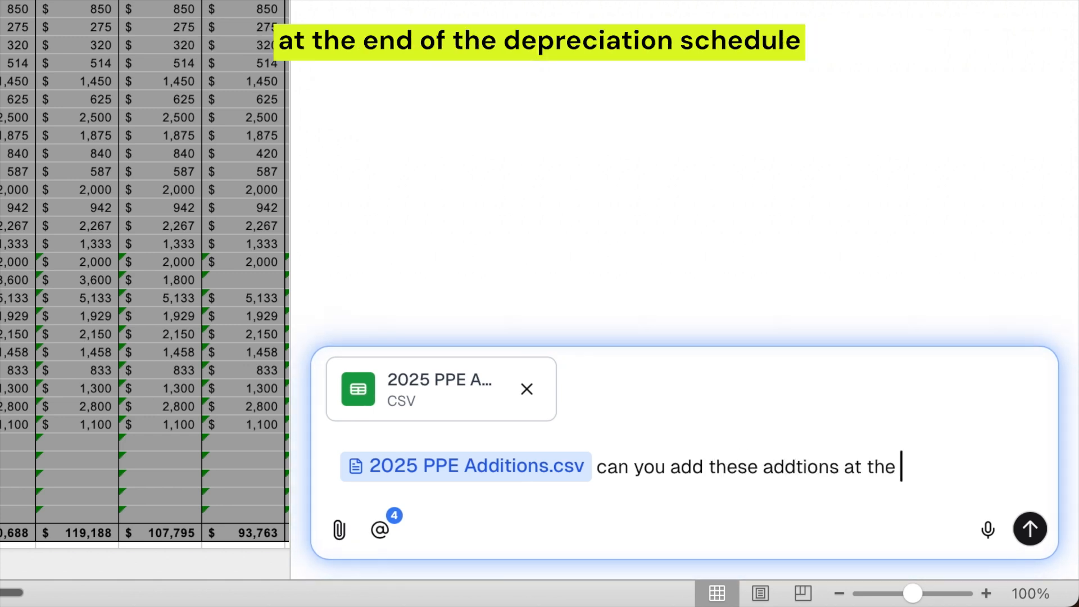
text(end of the @)
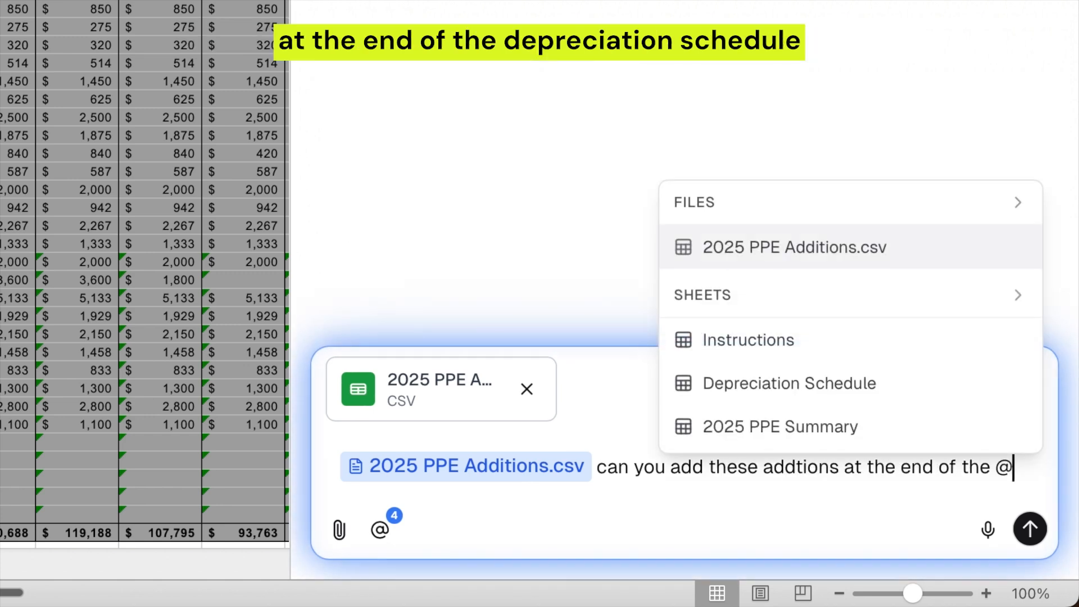
click(819, 395)
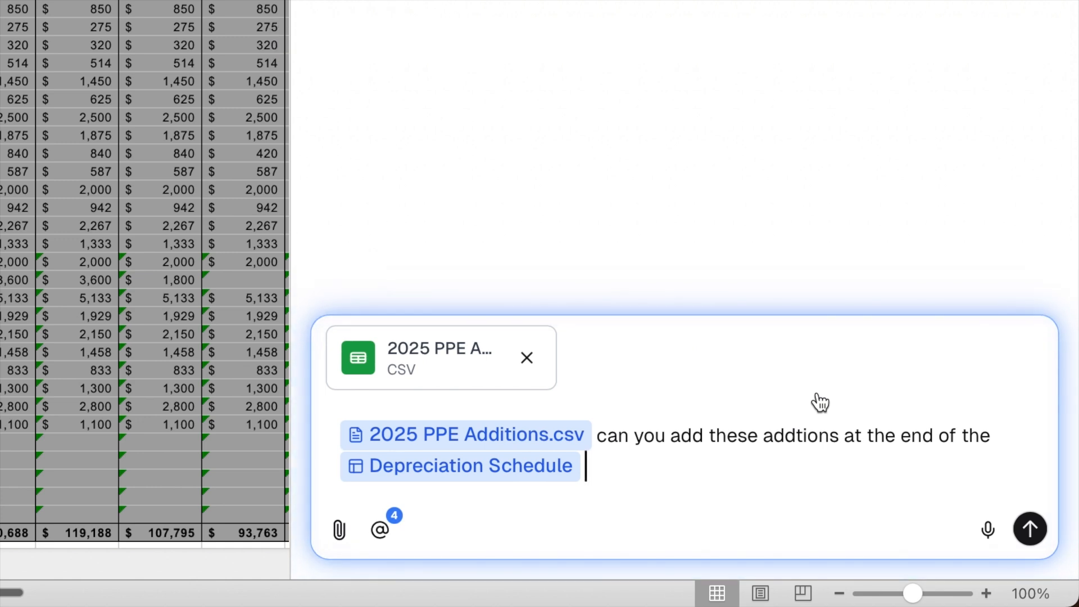
text(, around row 66 and )
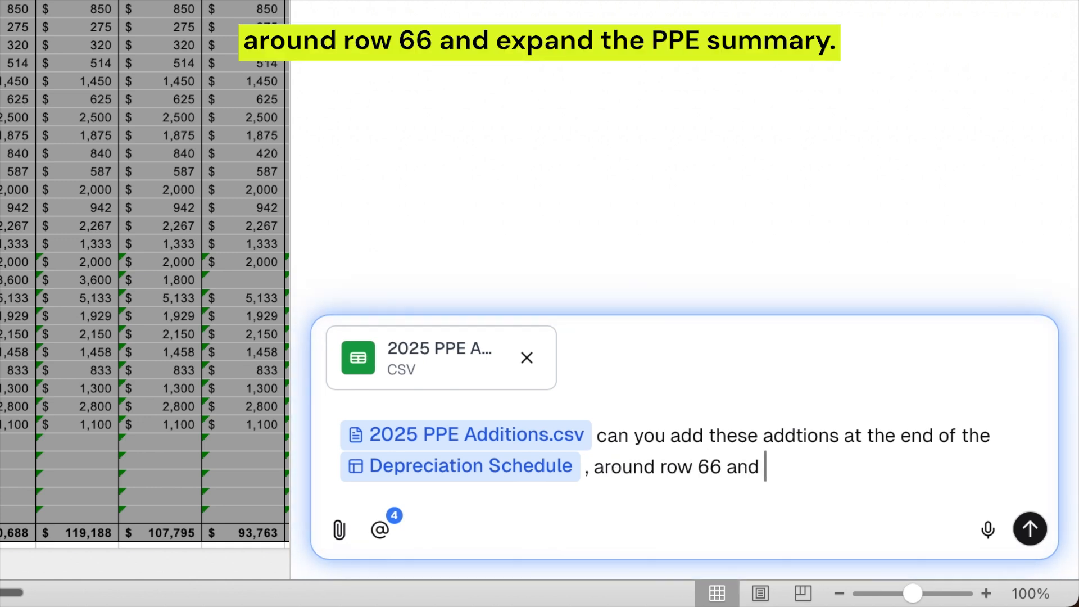
- Extend the request to expand the referenced 2025 PPE Summary sheet to reflect these additions
text(expend the PPE)
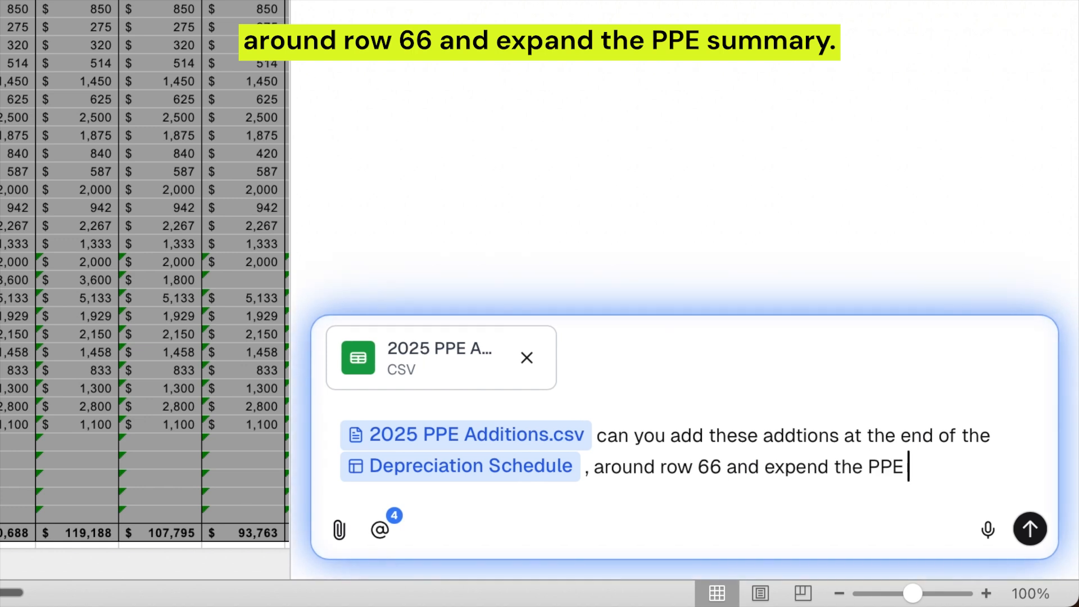
key(BackSpace)
key(BackSpace)
key(BackSpace)
text(@)
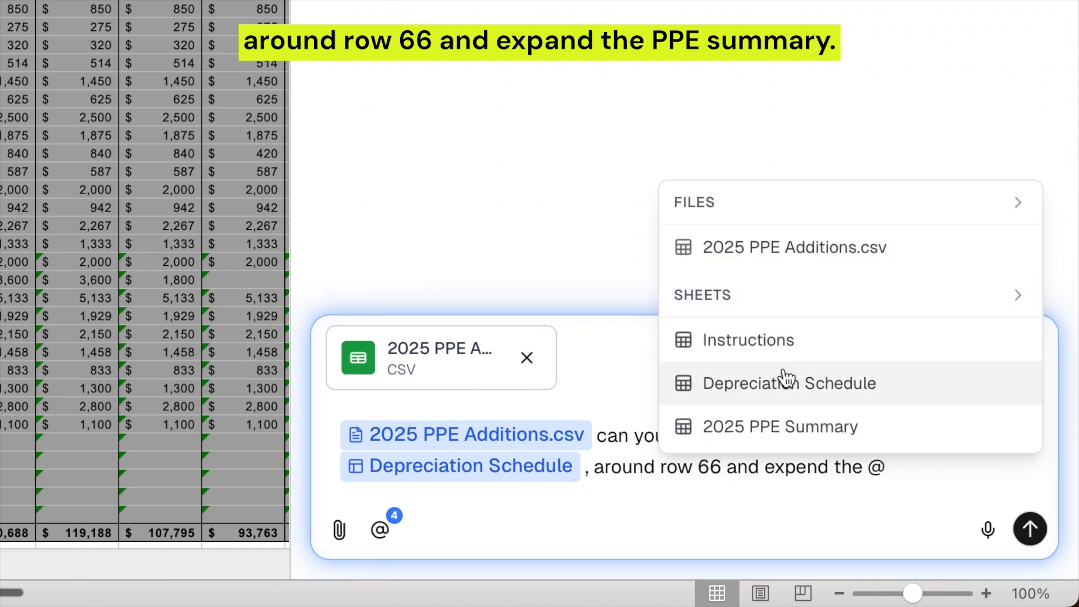
click(778, 426)
text(sheet )
text(to relfect)
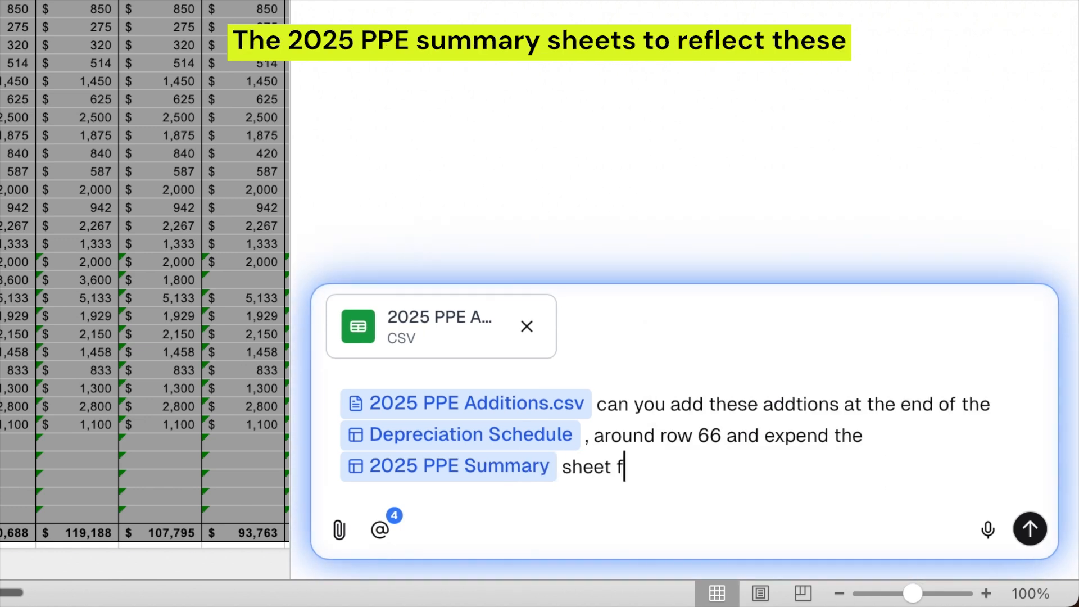
text( these)
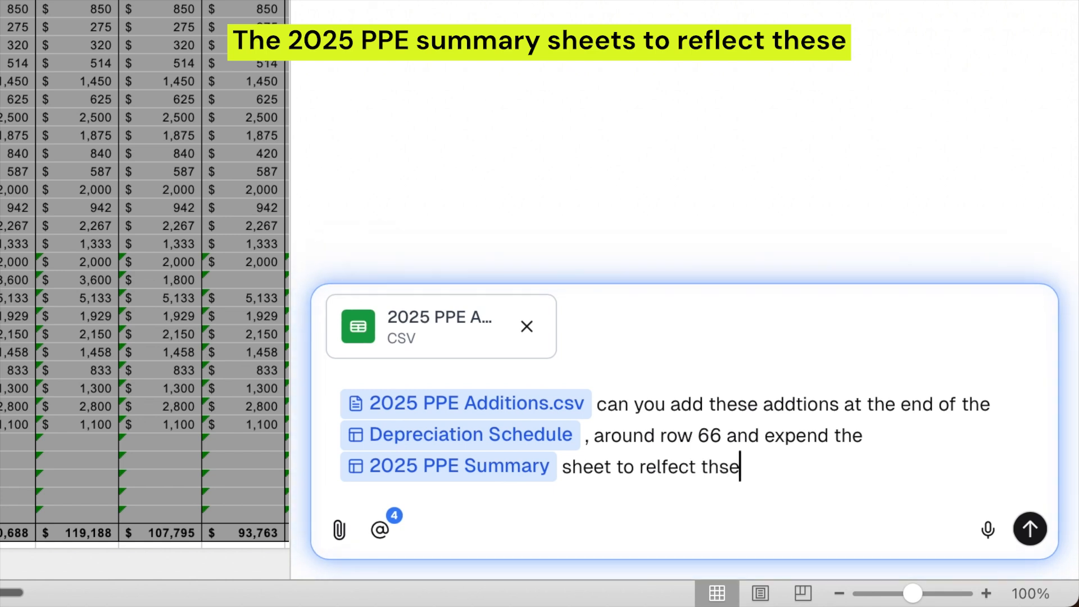
key(BackSpace)
key(BackSpace)
text(ese additions)
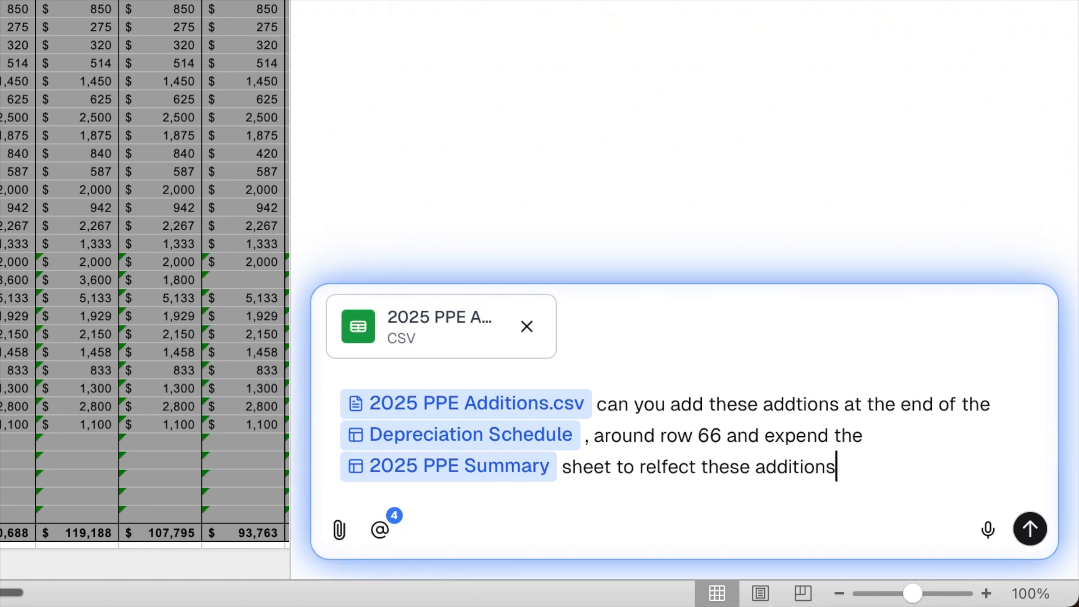
- Add that the csv can be put as an additional source tab and linked to, and send the request
text(? you can put hte)
key(BackSpace)
key(BackSpace)
key(BackSpace)
text(the csv as an additional source ta)
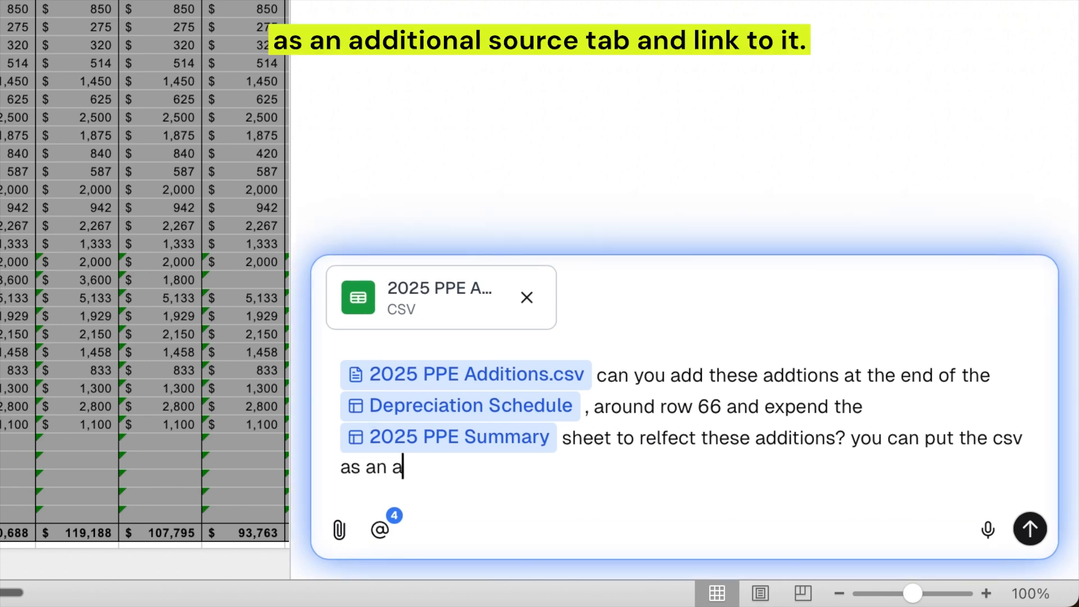
text(b and link to it)
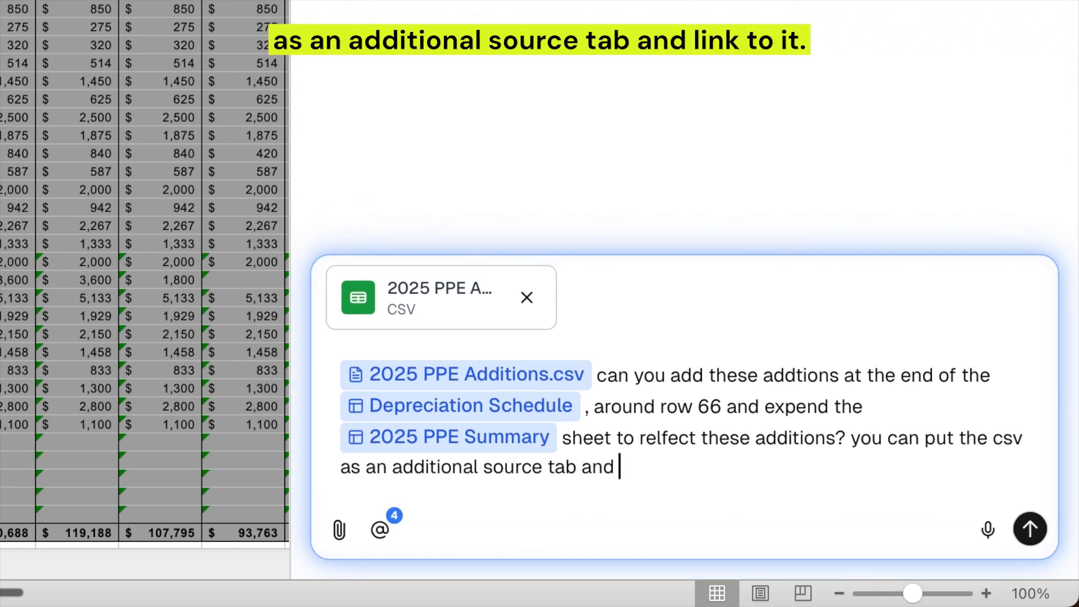
key(Return)
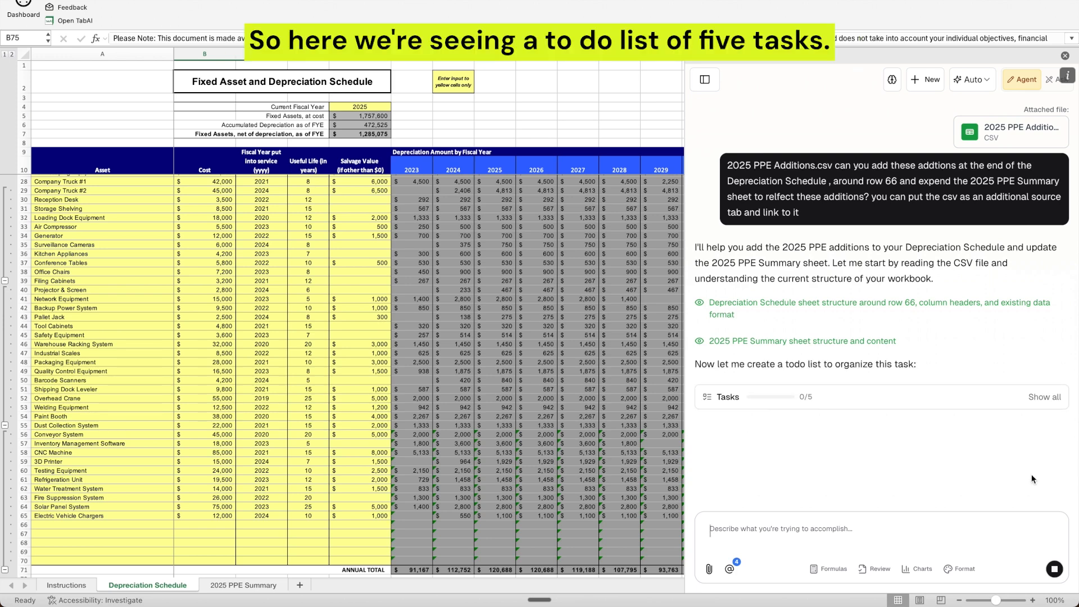
- Expand the agent's task list, and examine the 2025 PPE Additions Source sheet and the Depreciation Schedule's added rows and 2023 annual total formula
click(1034, 396)
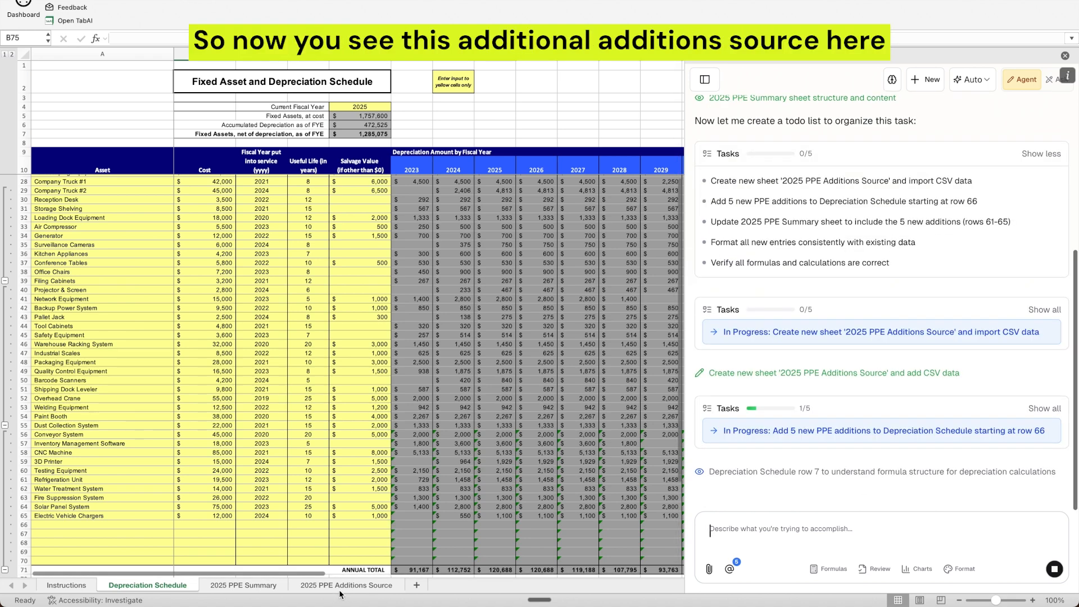
click(339, 589)
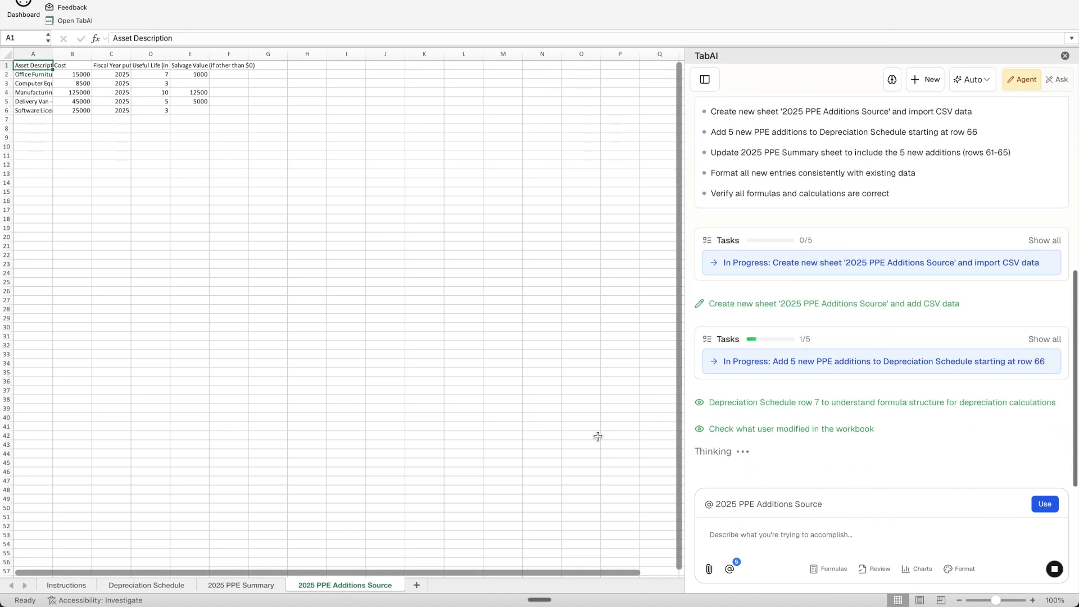
click(118, 586)
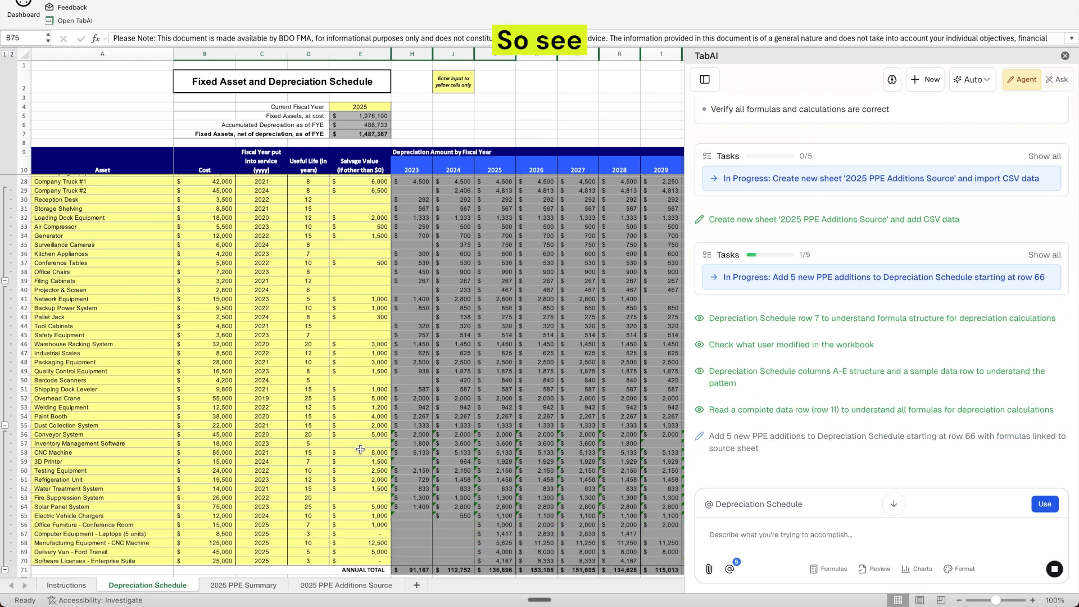
scroll(360, 450, down, 2)
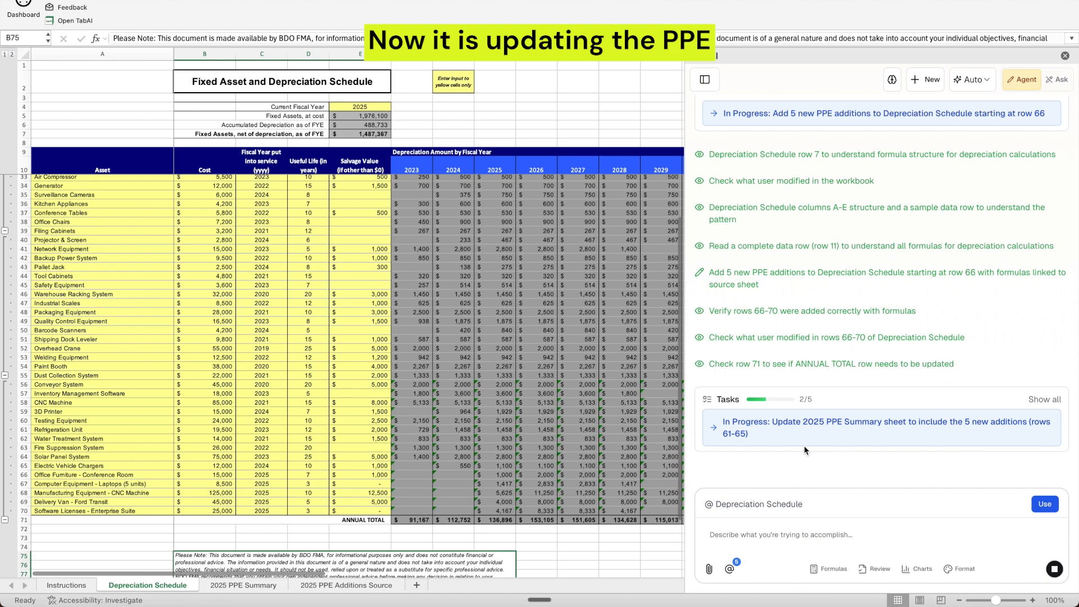
click(416, 520)
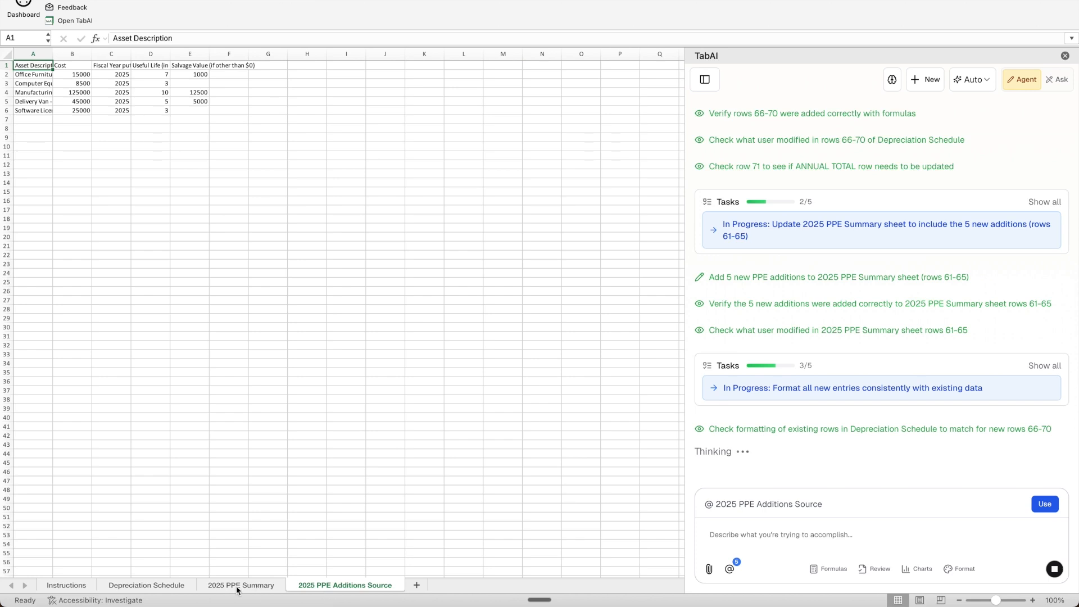
- Compare the formatting and font colors of the added assets across Depreciation Schedule, 2025 PPE Summary and 2025 PPE Additions Source
click(191, 586)
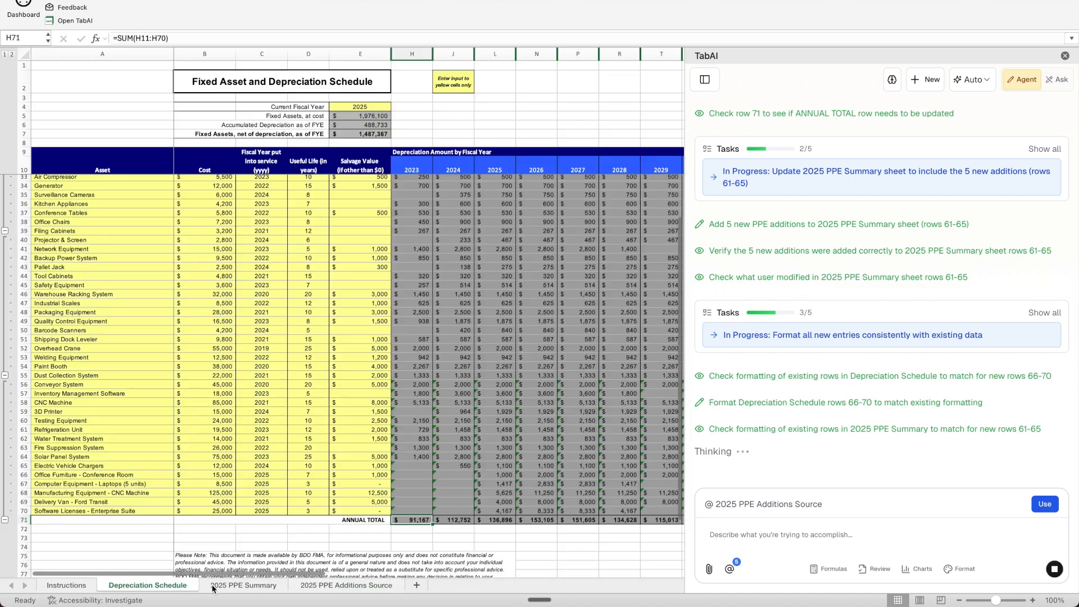
click(219, 586)
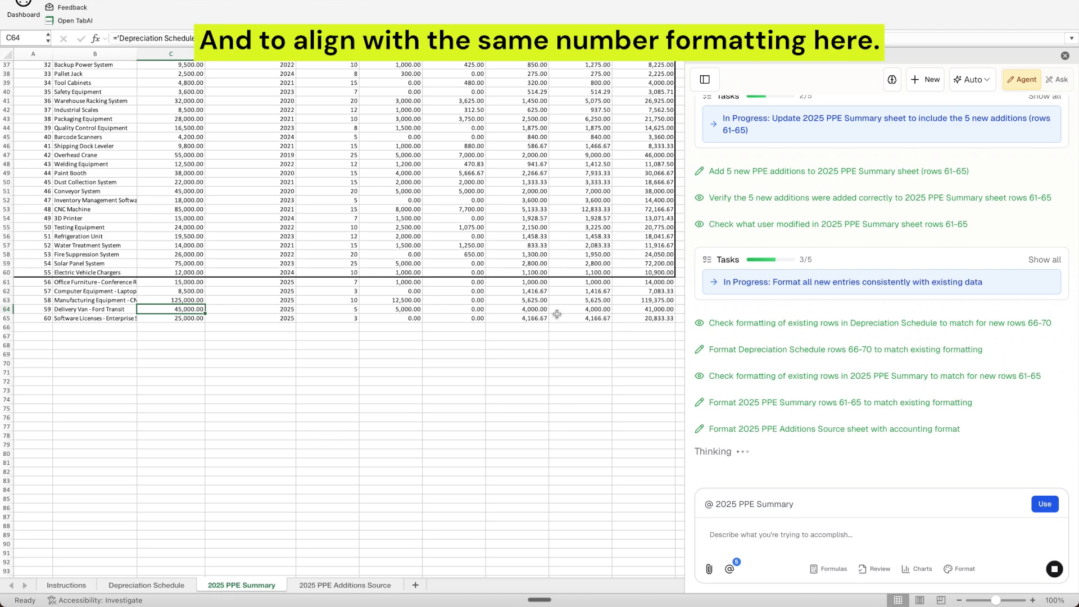
click(363, 585)
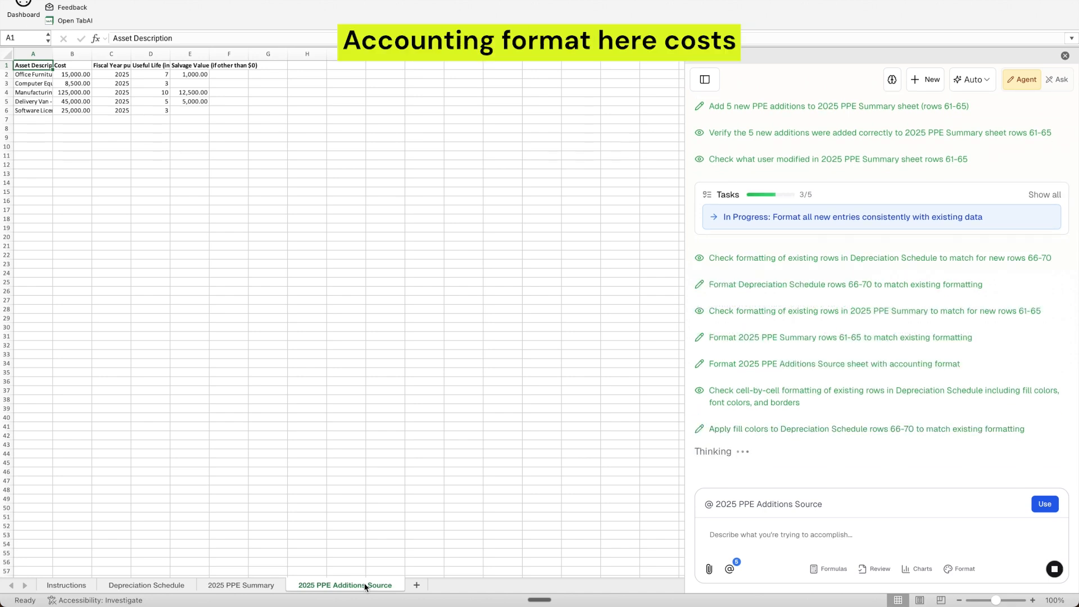
click(157, 586)
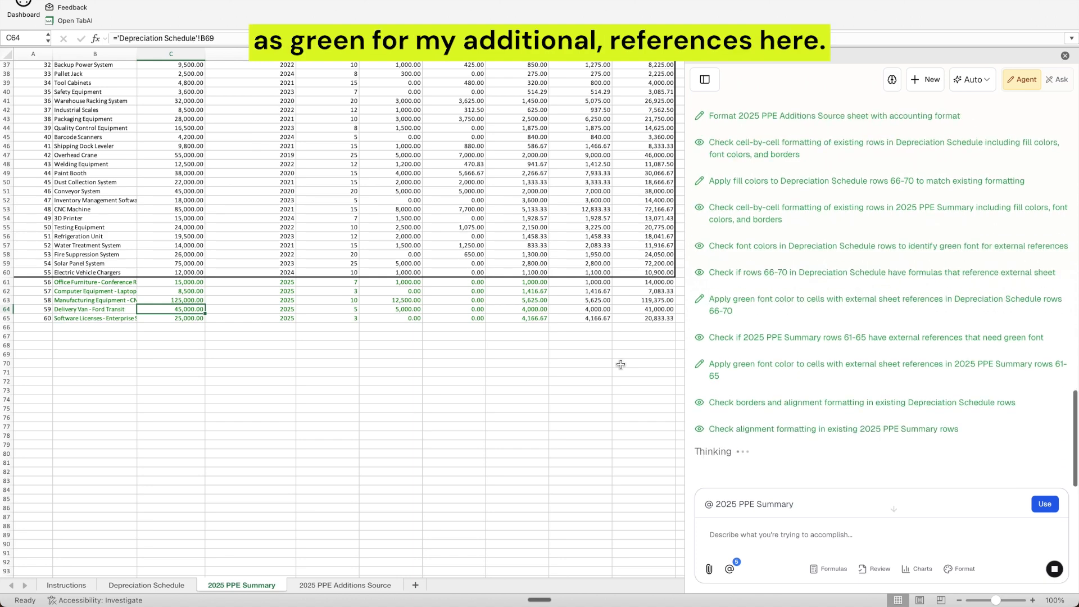
click(345, 585)
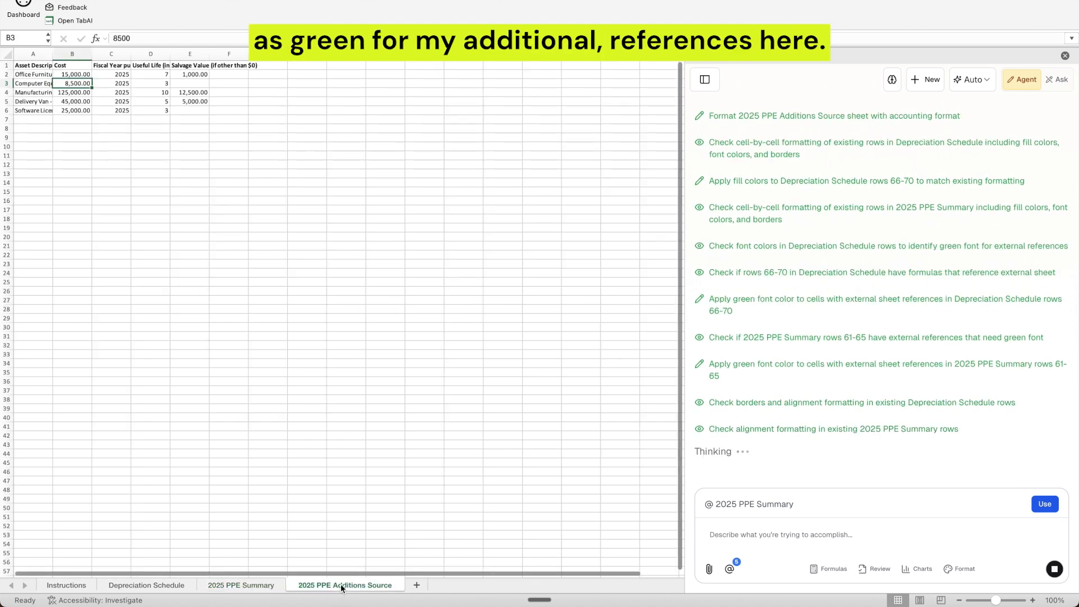
click(281, 584)
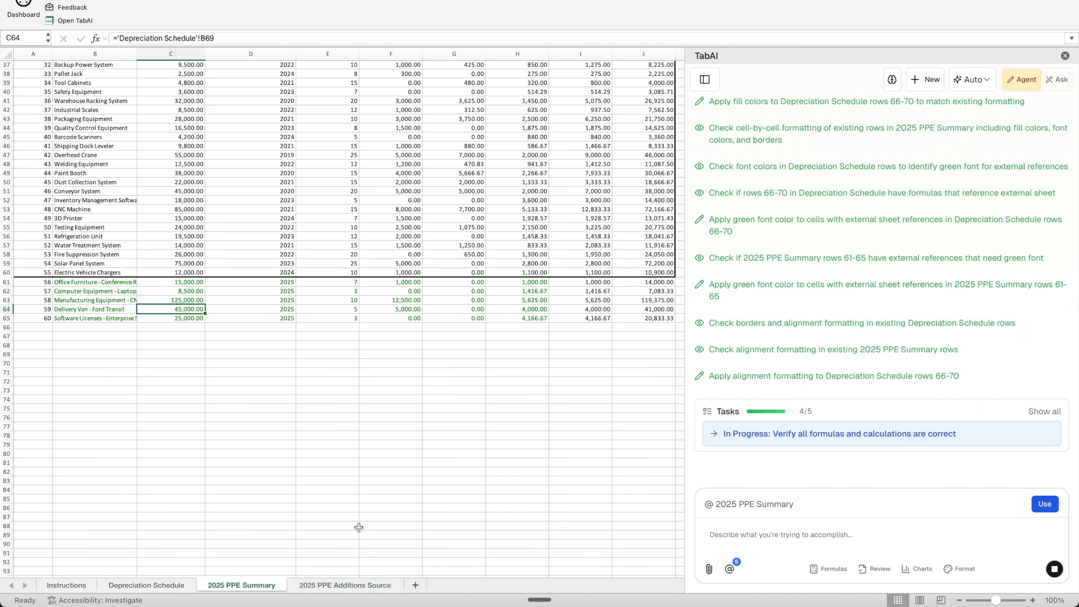
- Check the added assets' cost links between 2025 PPE Summary, Depreciation Schedule and the source sheet, including the formula in Depreciation Schedule cell B68
click(176, 585)
click(259, 585)
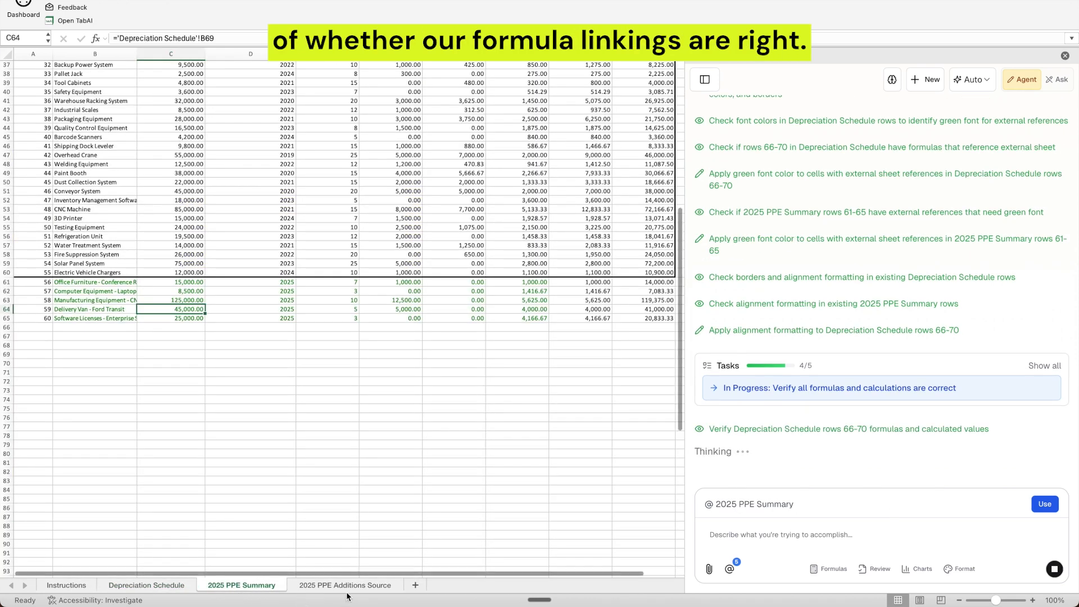
click(329, 585)
click(255, 587)
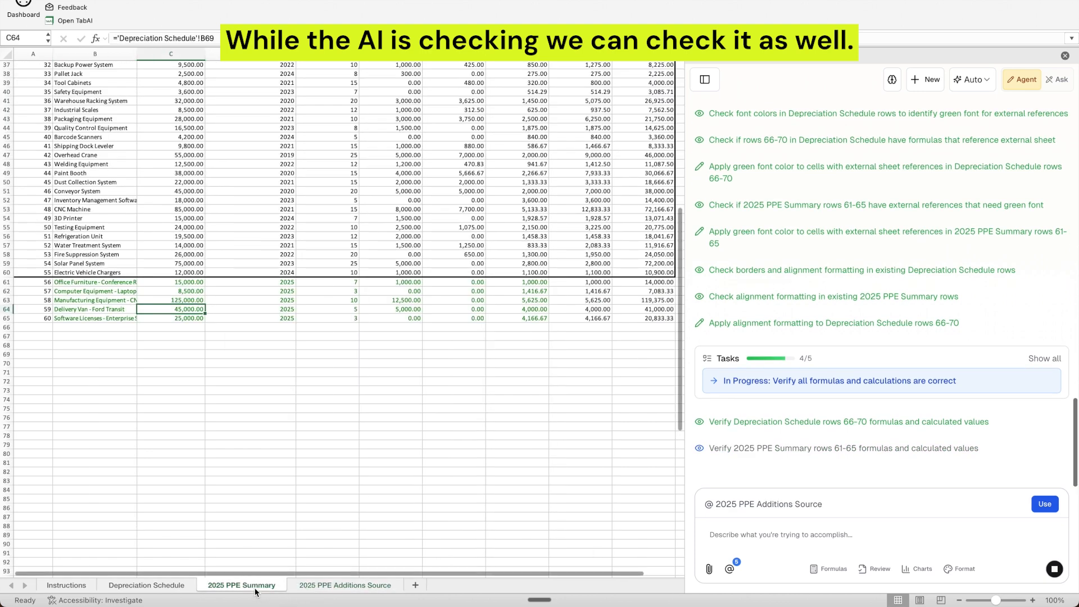
click(376, 586)
click(222, 585)
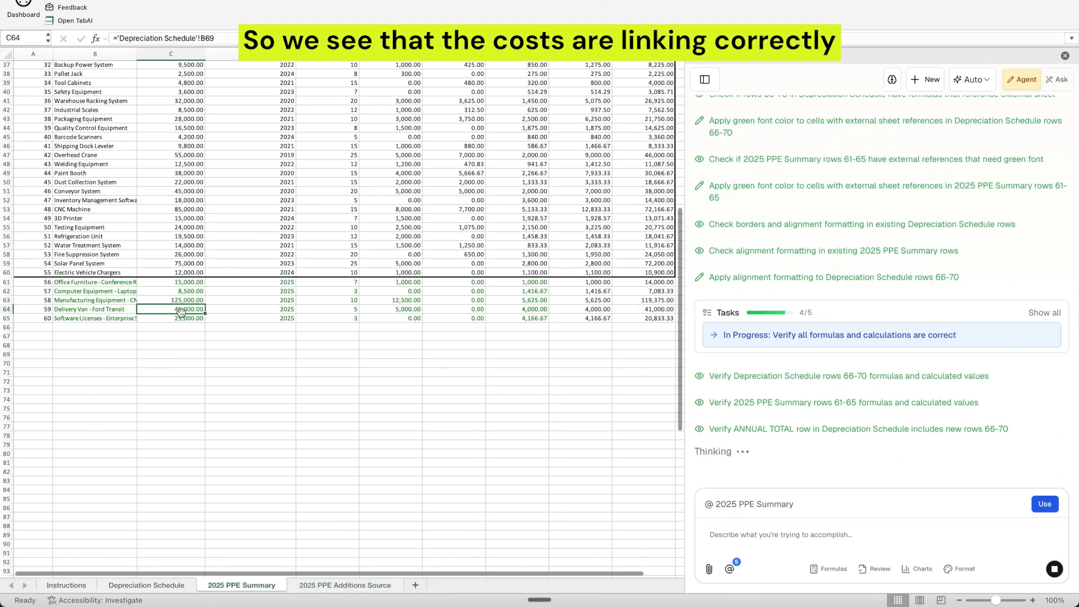
click(159, 586)
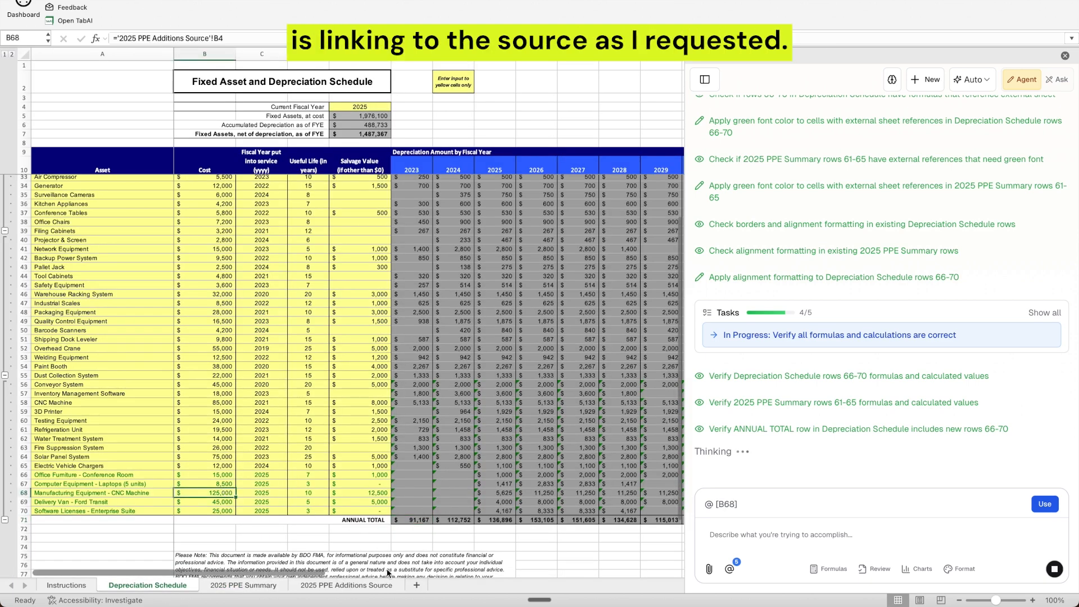
- Inspect the Delivery Van row's formulas in cells F64 and H64 of 2025 PPE Summary
click(263, 587)
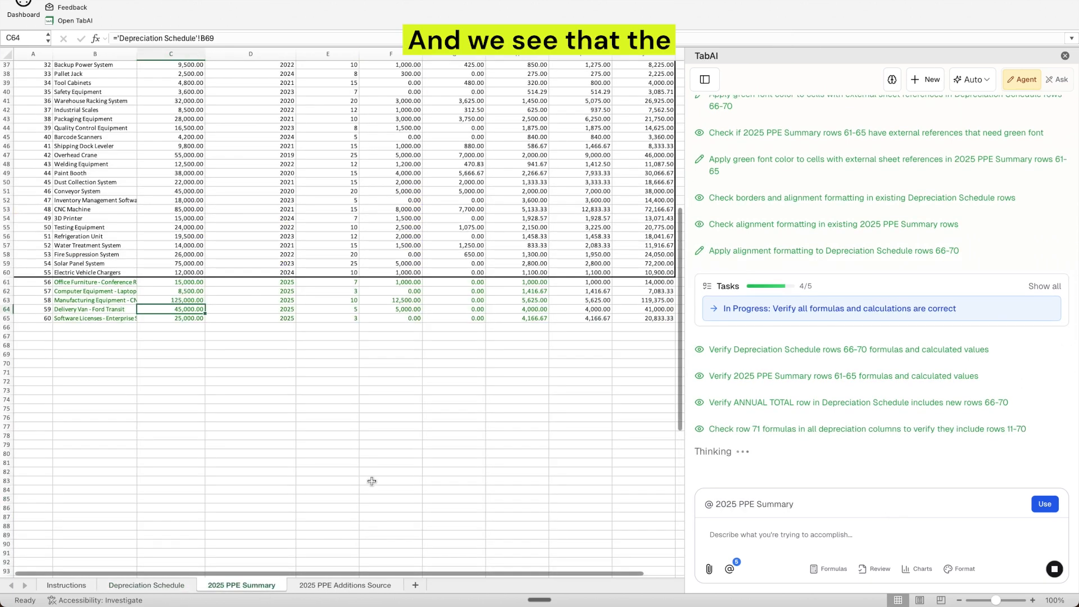
click(368, 306)
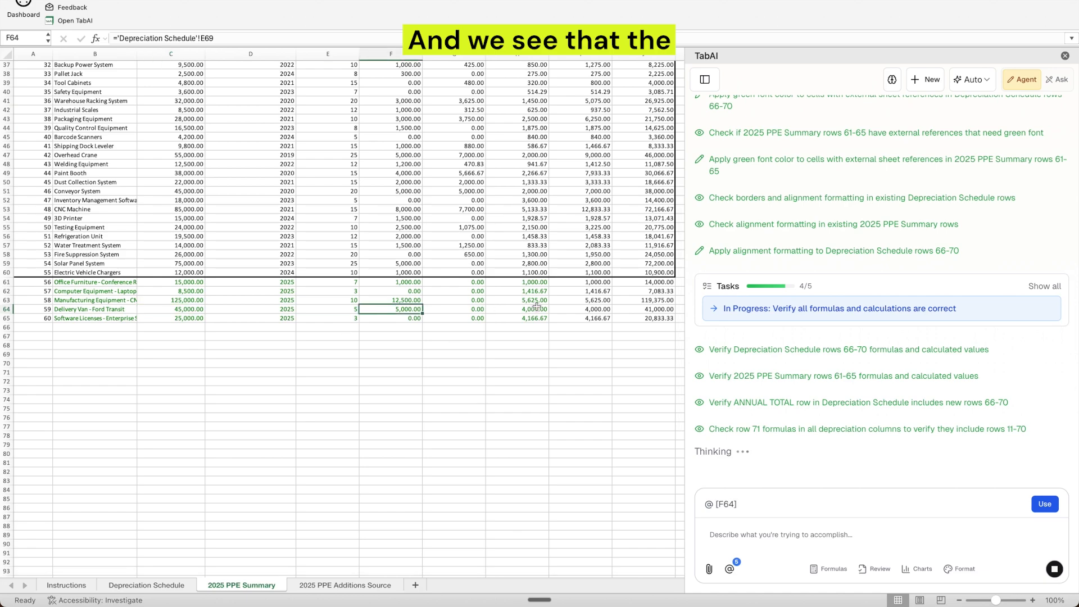
scroll(536, 306, up, 12)
scroll(538, 326, down, 5)
key(Right)
key(Right)
scroll(539, 345, up, 5)
scroll(553, 368, down, 10)
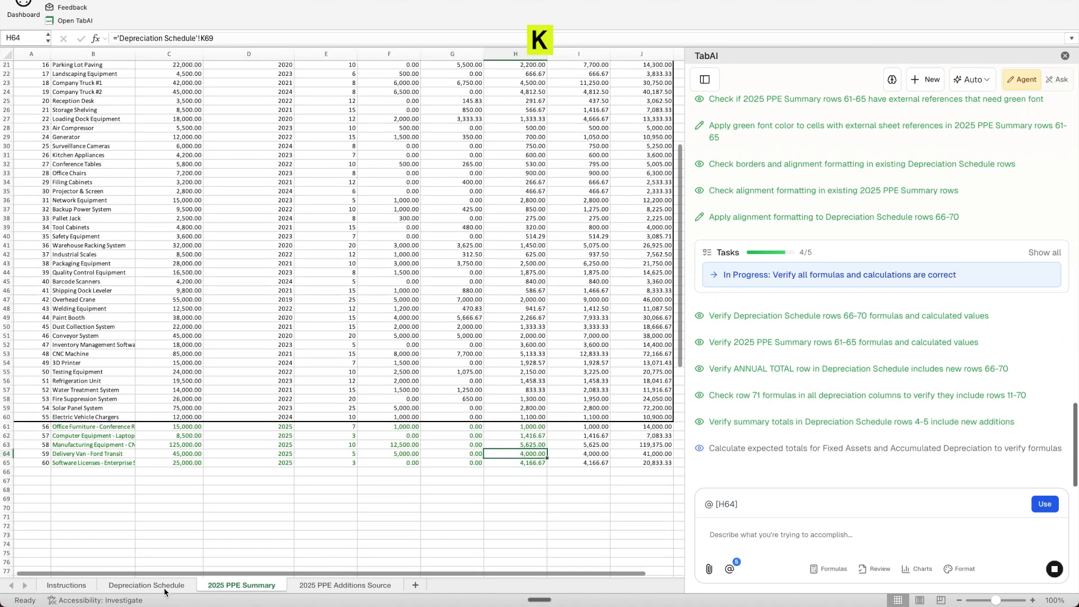
- Try to unhide the columns between E and H in the Depreciation Schedule
click(158, 586)
scroll(341, 101, right, 5)
click(229, 54)
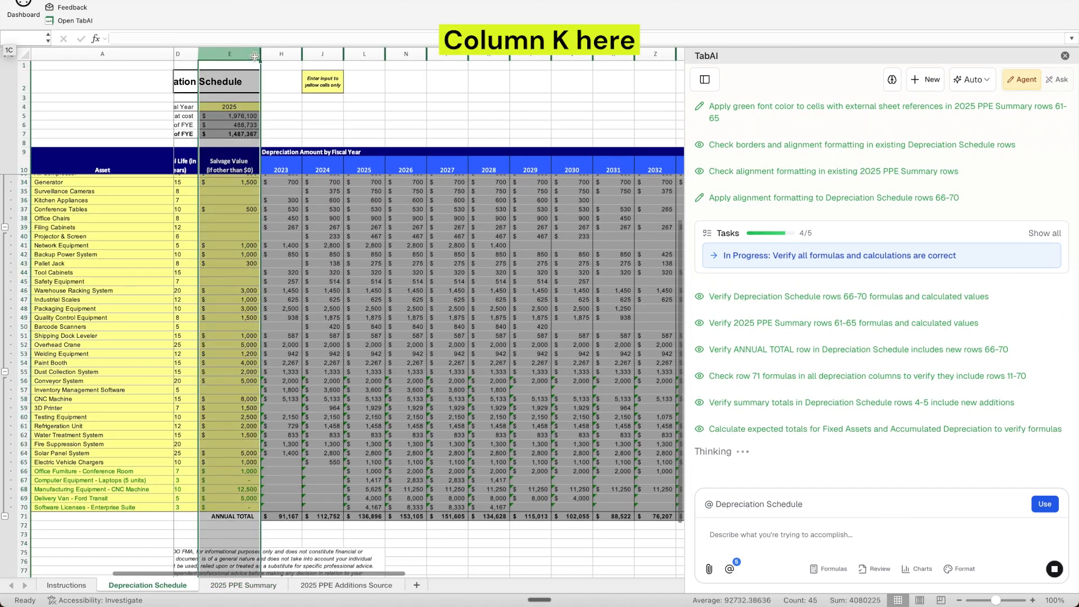
shift+click(281, 54)
right_click(281, 55)
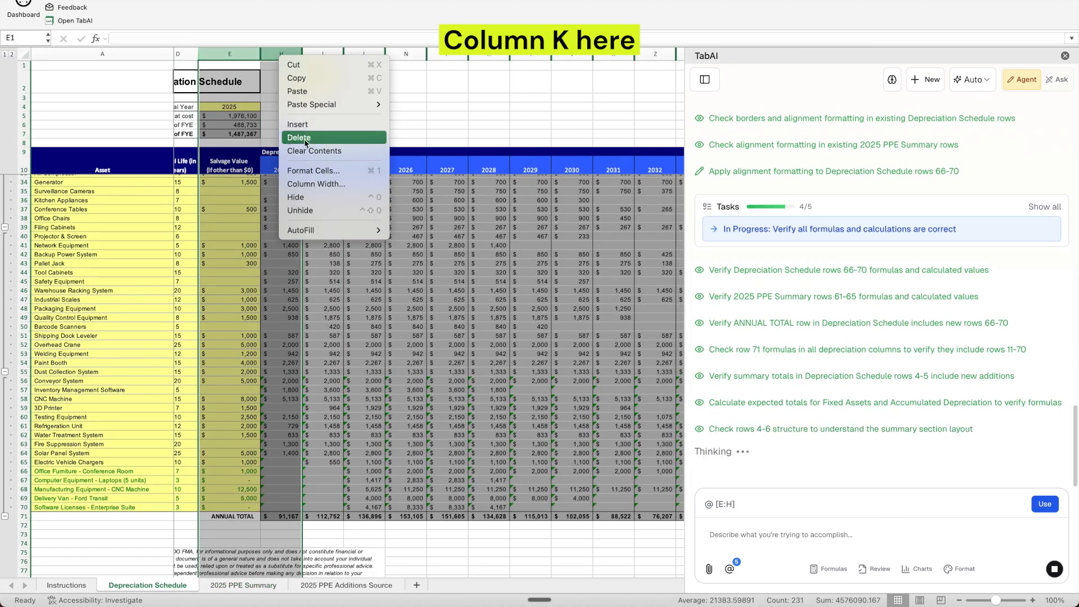
click(311, 210)
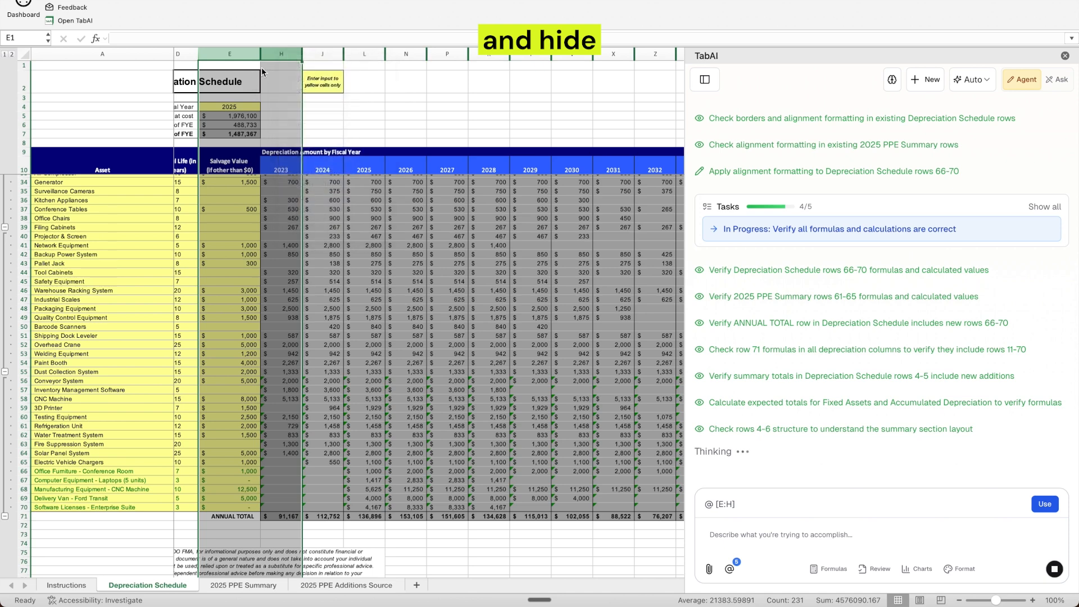
- Unhide column I between columns H and J in the Depreciation Schedule
click(313, 53)
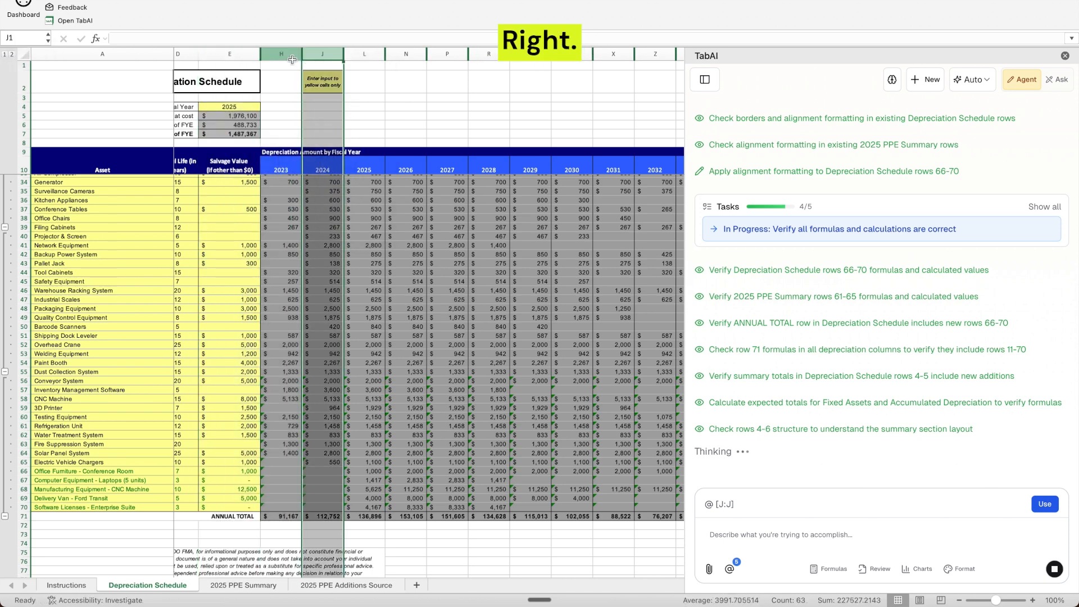
drag(281, 54, 322, 54)
right_click(323, 56)
click(342, 213)
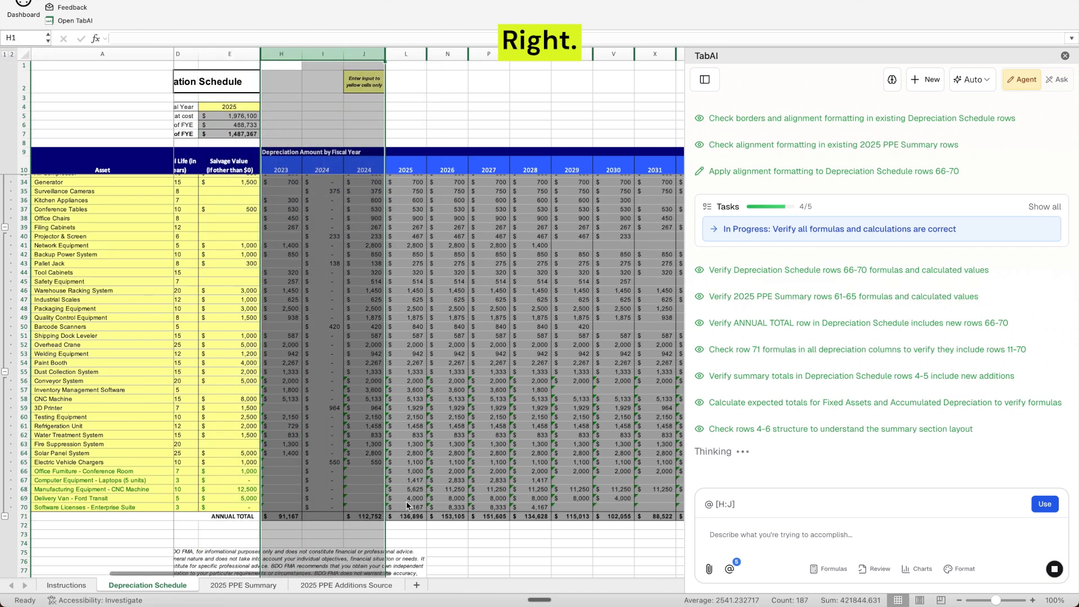
- Unhide column K between columns J and L in the Depreciation Schedule
drag(371, 54, 403, 54)
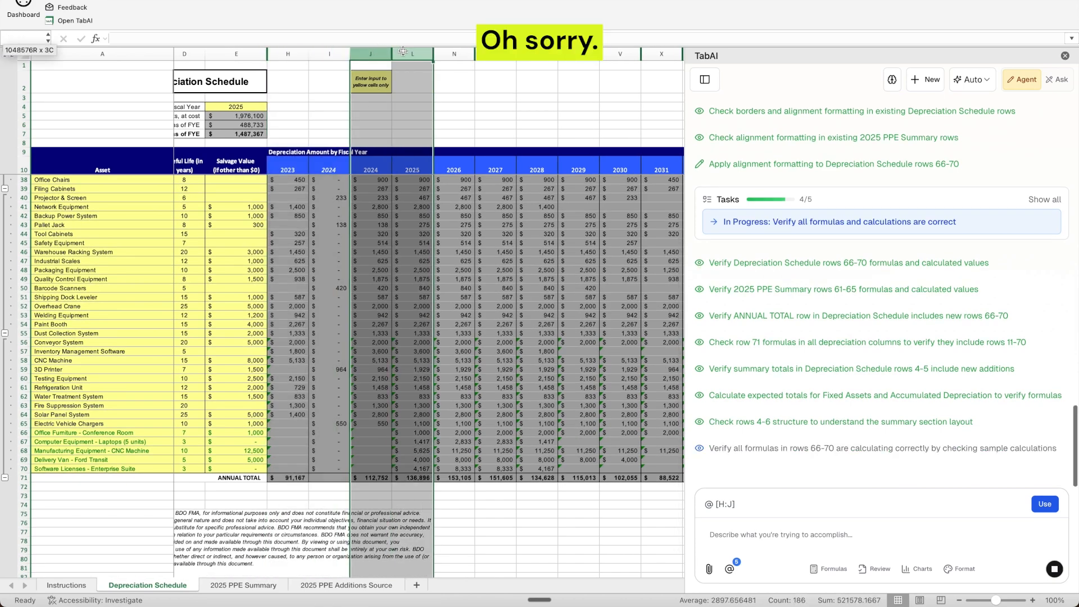
right_click(403, 51)
click(440, 208)
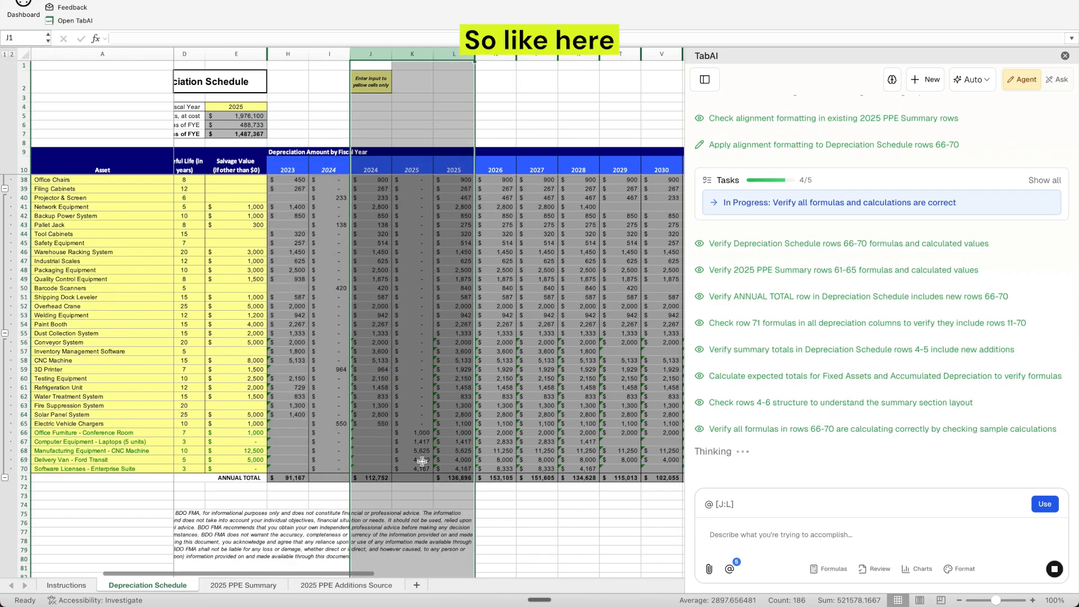
- Inspect the 2025 depreciation formulas for the Software Licenses row in cells K70 and L70 of the Depreciation Schedule
click(422, 459)
key(Up)
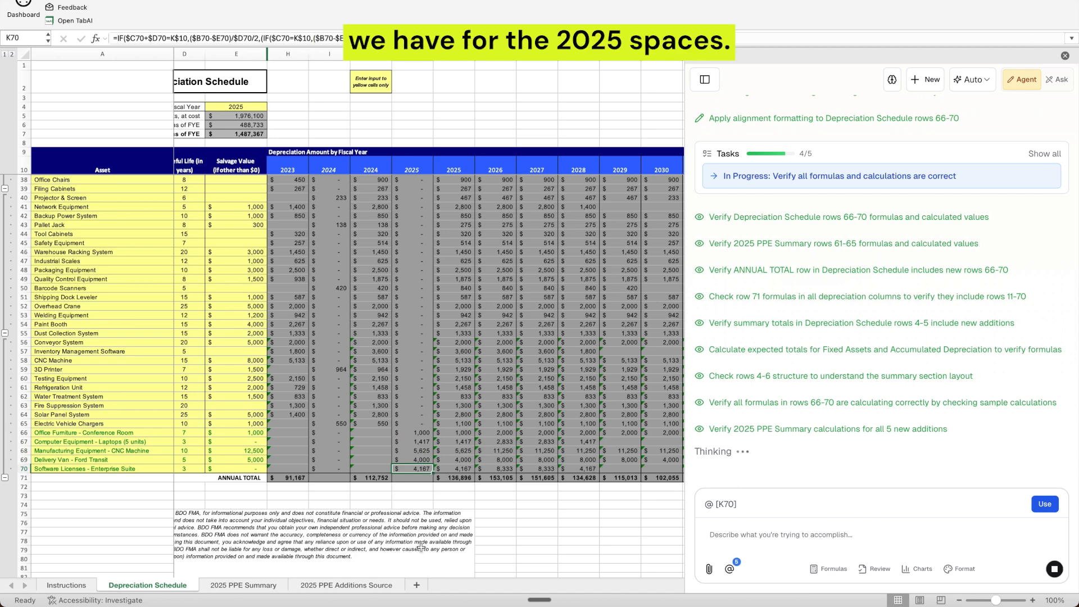
key(Right)
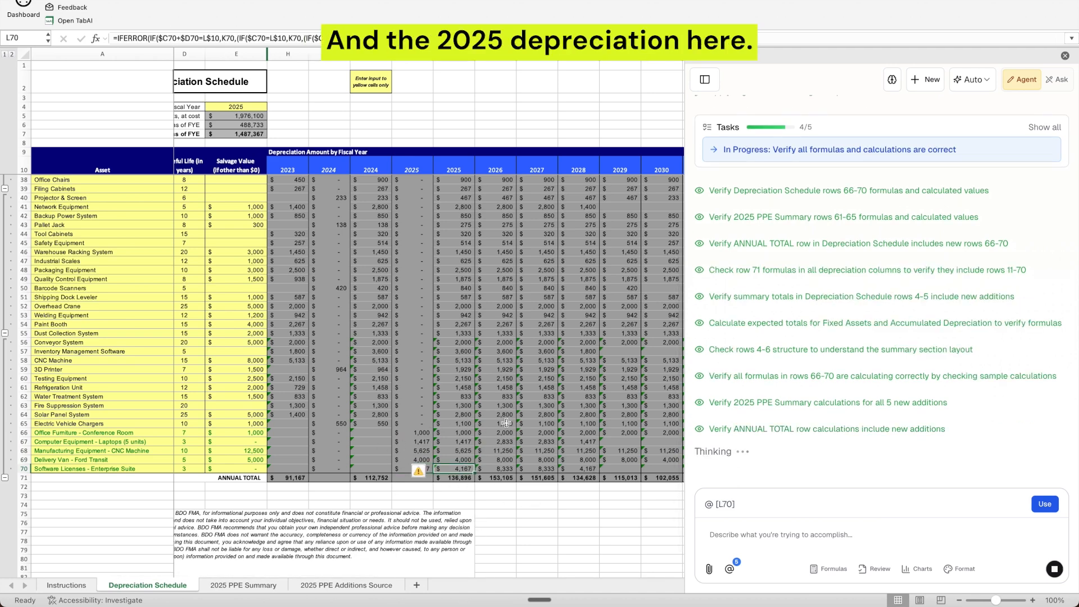
scroll(506, 422, right, 2)
- Review the asset rows in 2025 PPE Summary, including the green additions in rows 61-65, and view the 2025 PPE Additions Source sheet
click(243, 585)
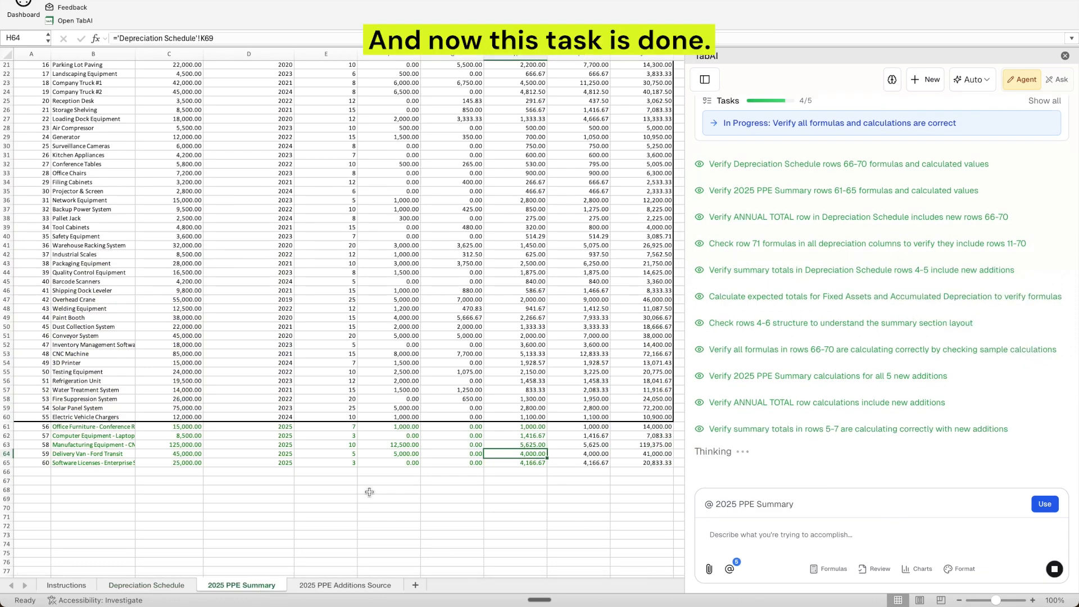
scroll(520, 438, up, 10)
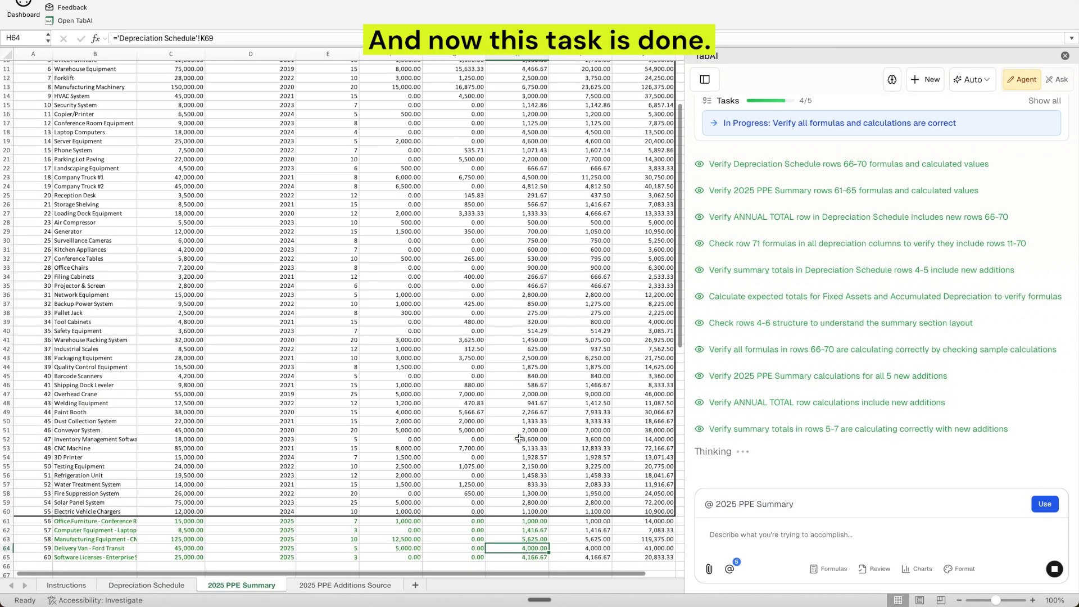
scroll(555, 524, down, 5)
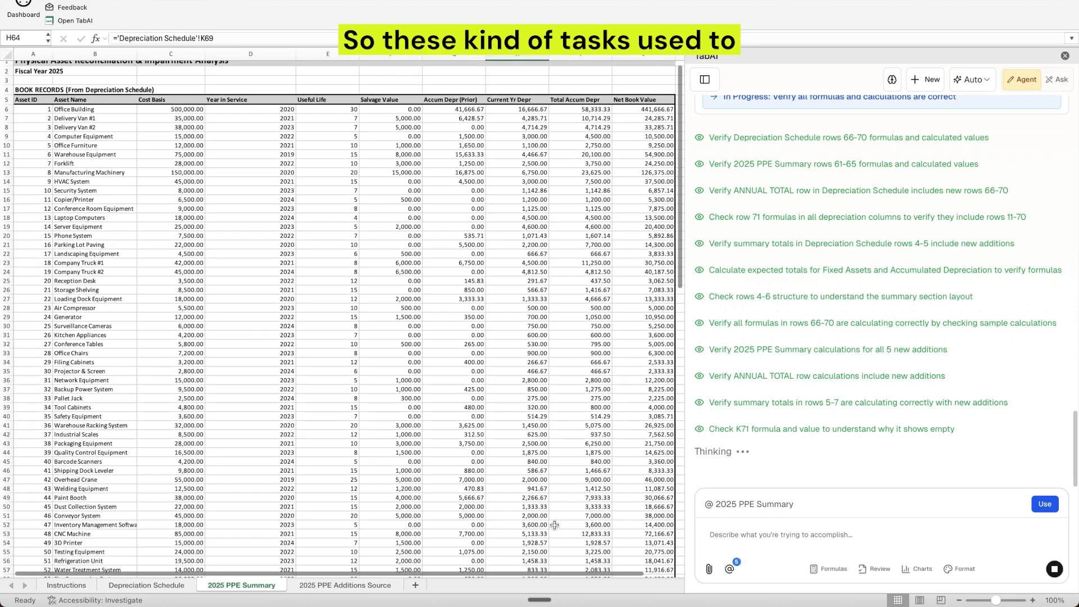
click(323, 585)
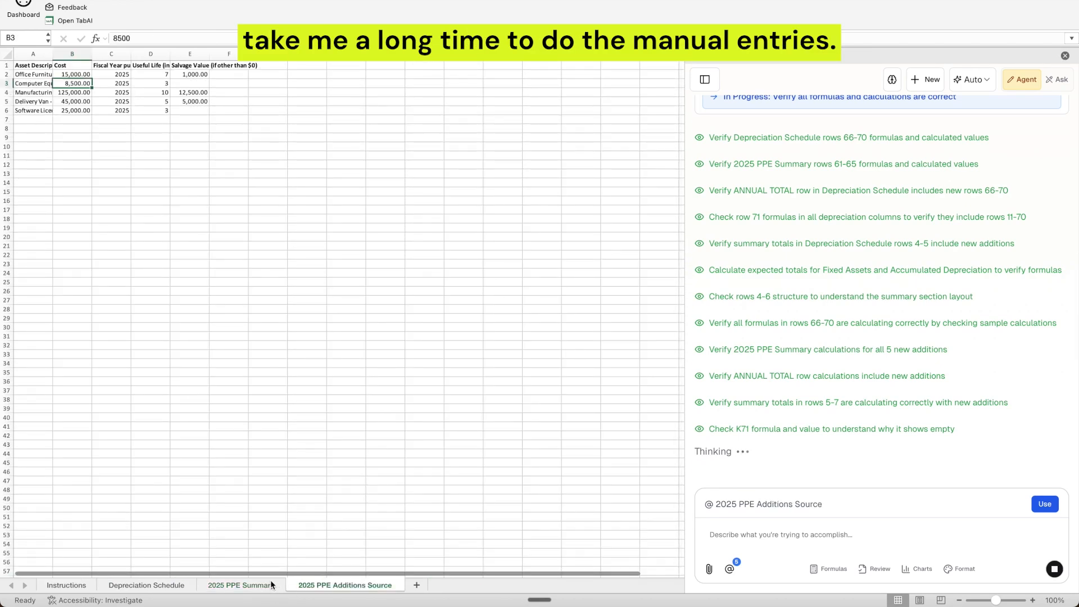
click(216, 586)
scroll(494, 431, down, 3)
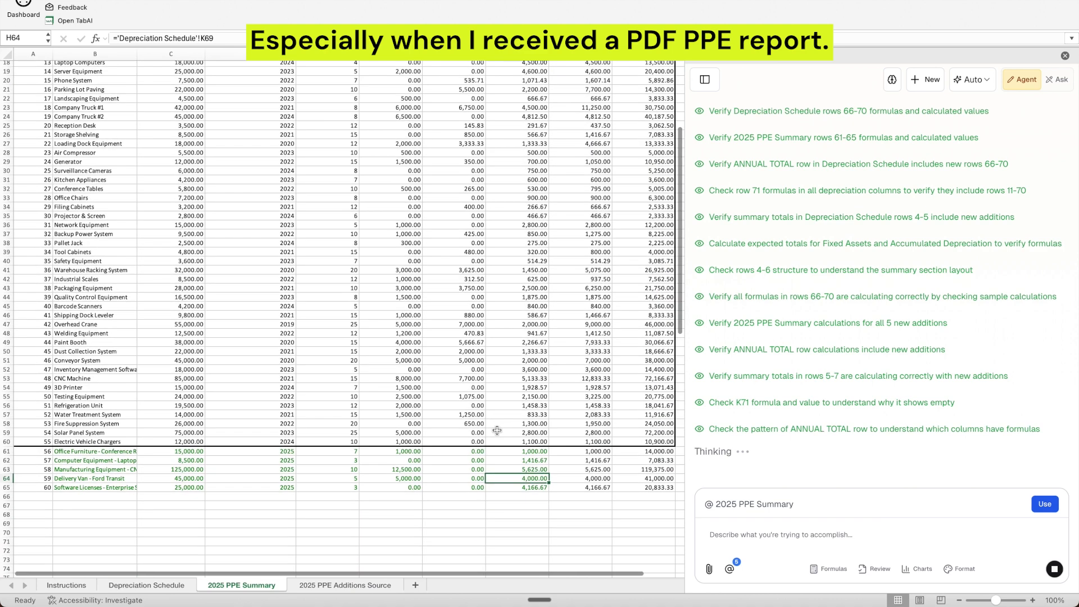
scroll(431, 521, up, 3)
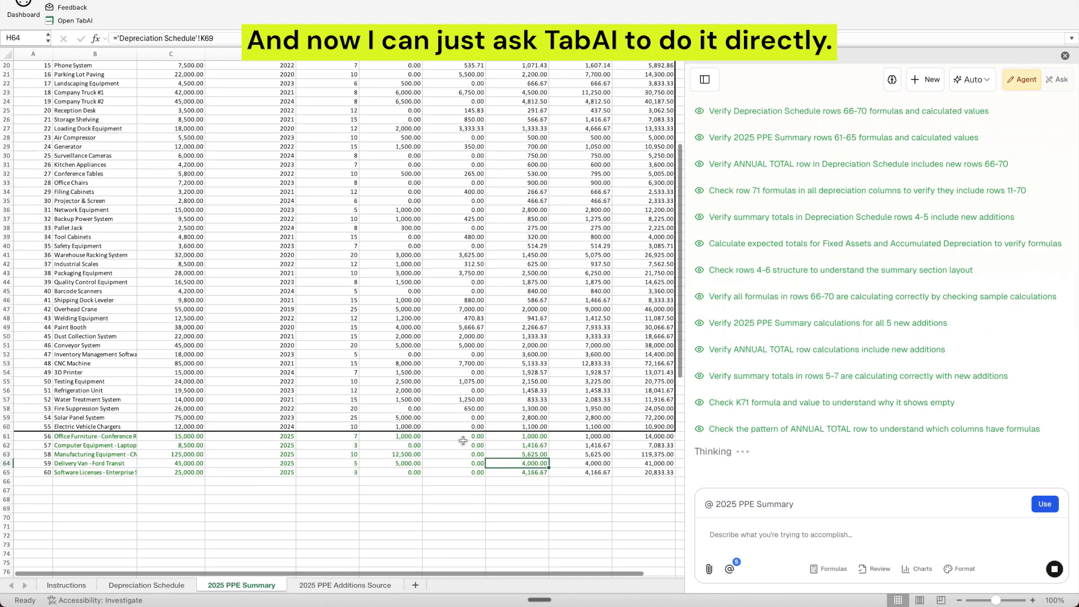